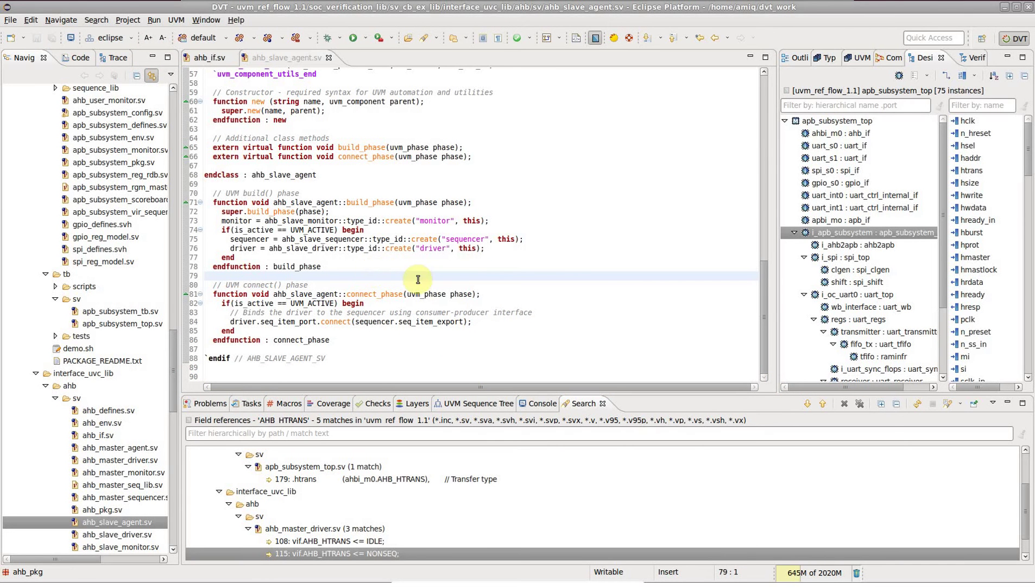
Step: Bring up the hyperlink navigation choices for ahb_slave_agent in the connect_phase definition
key(ctrl)
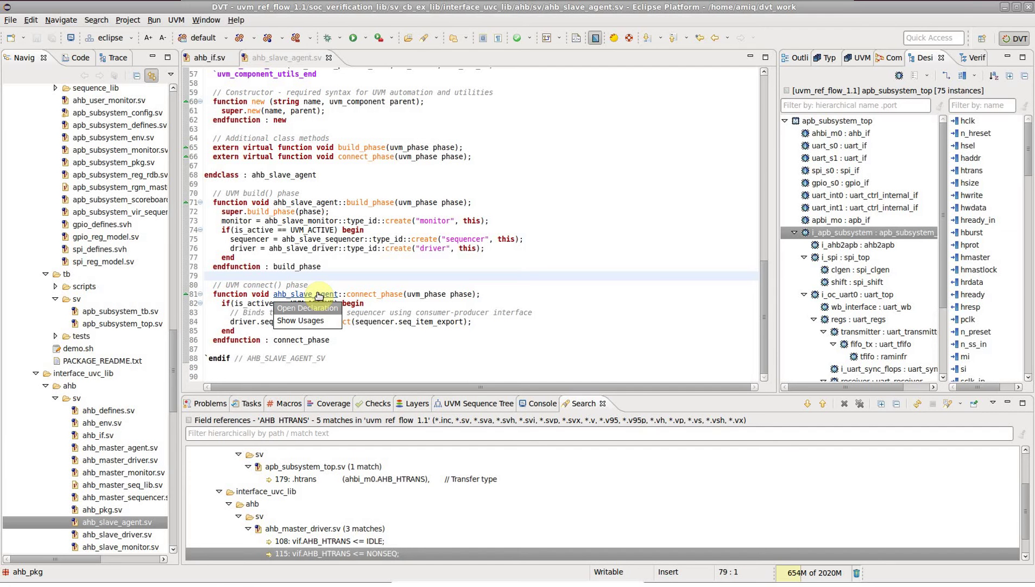
Step: List the 4 usages of ahb_slave_agent, then the 33 usages of connect_phase
click(329, 319)
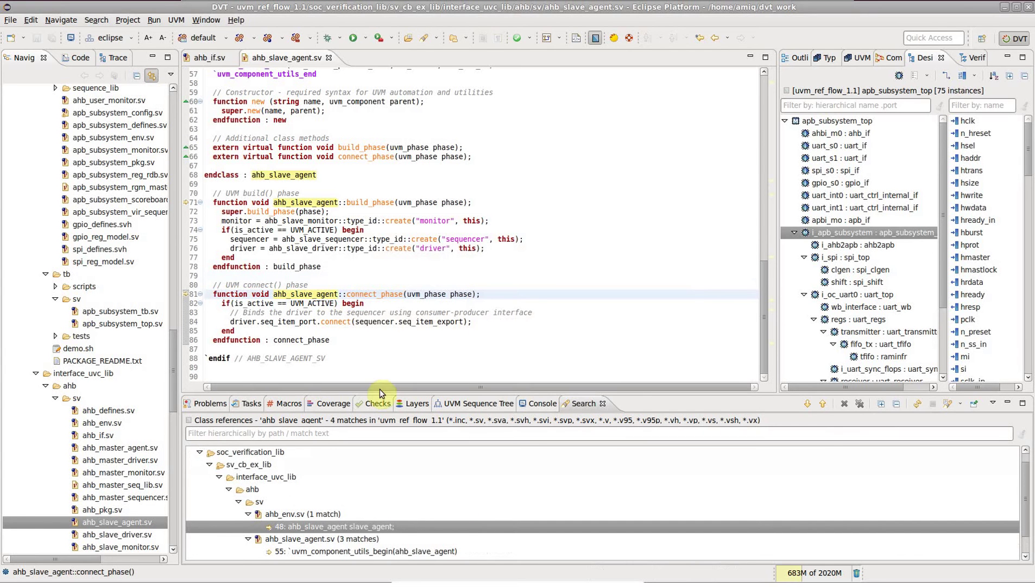
scroll(464, 517, down, 1)
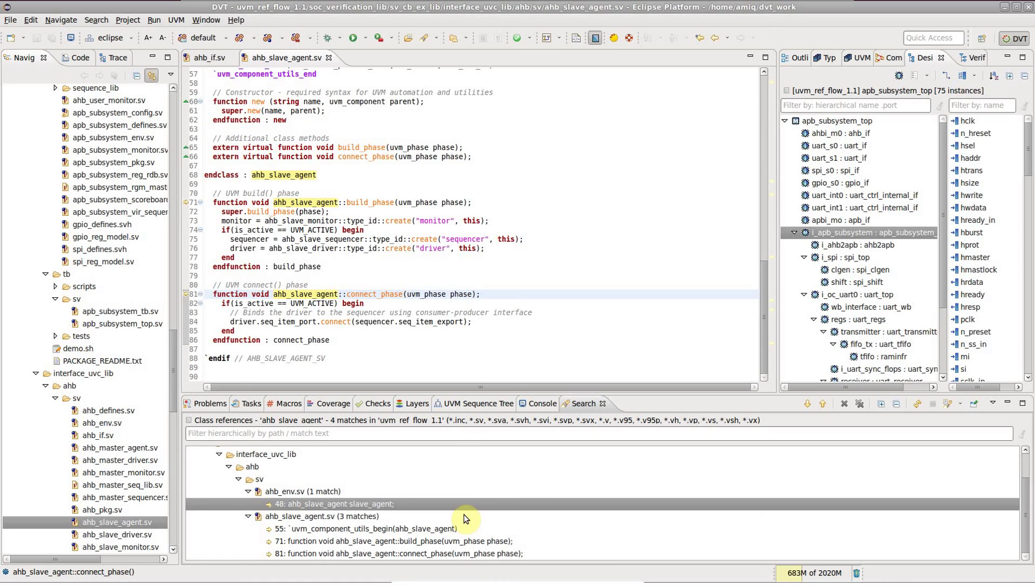
key(ctrl)
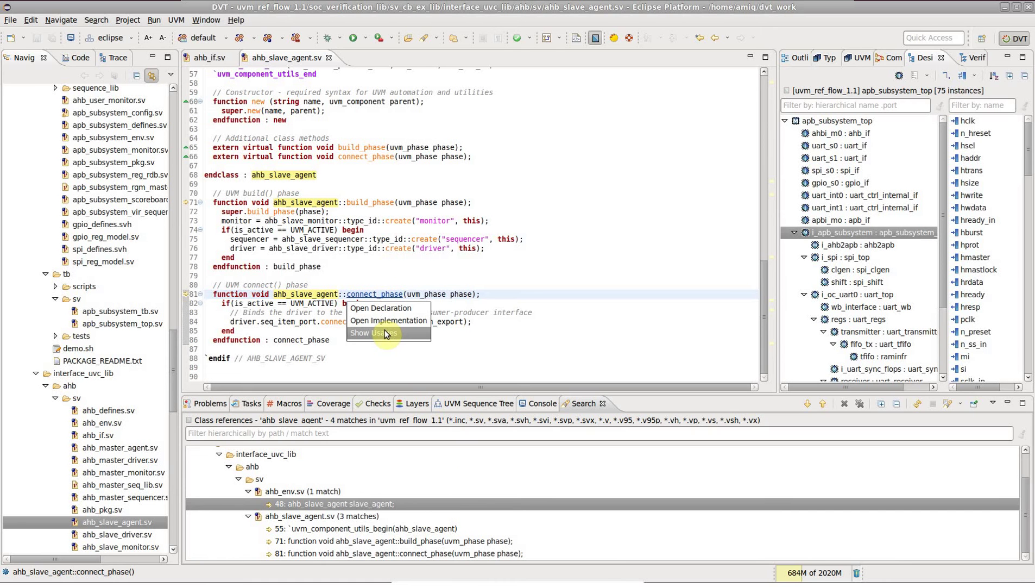
click(386, 333)
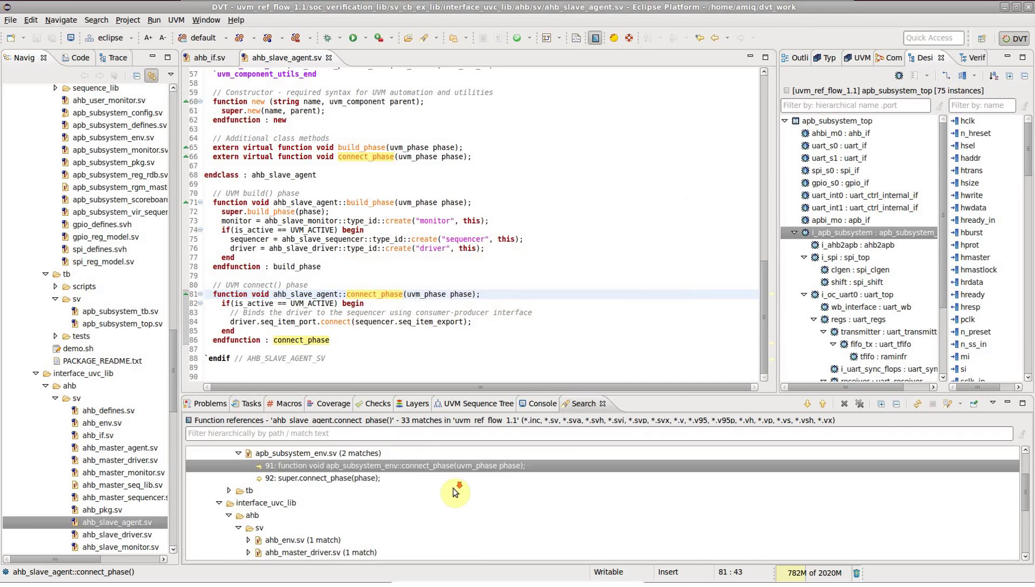
scroll(453, 489, down, 3)
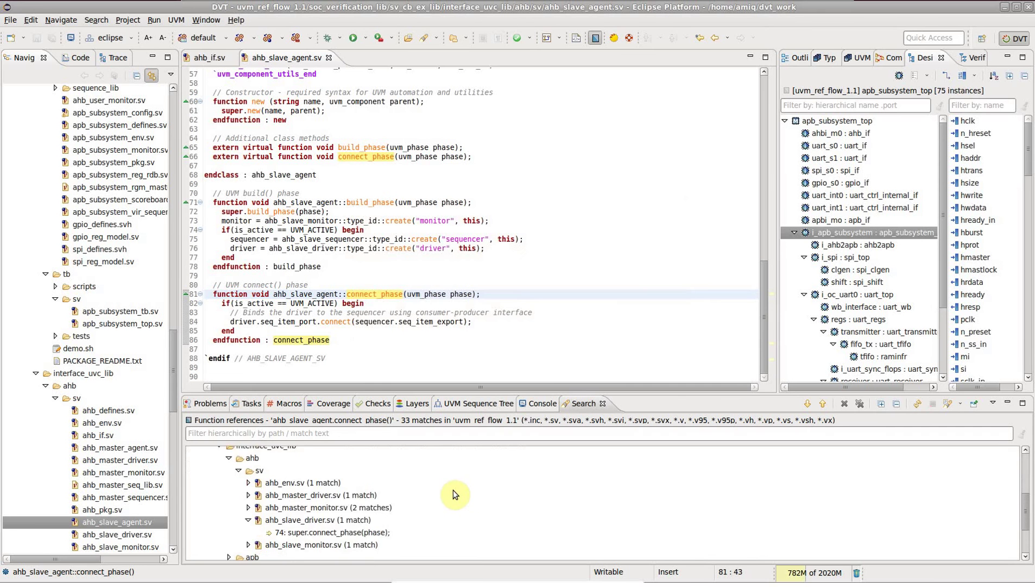
Step: In ahb_if.sv, list the 5 usages of AHB_HTRANS
click(220, 61)
ctrl+click(293, 176)
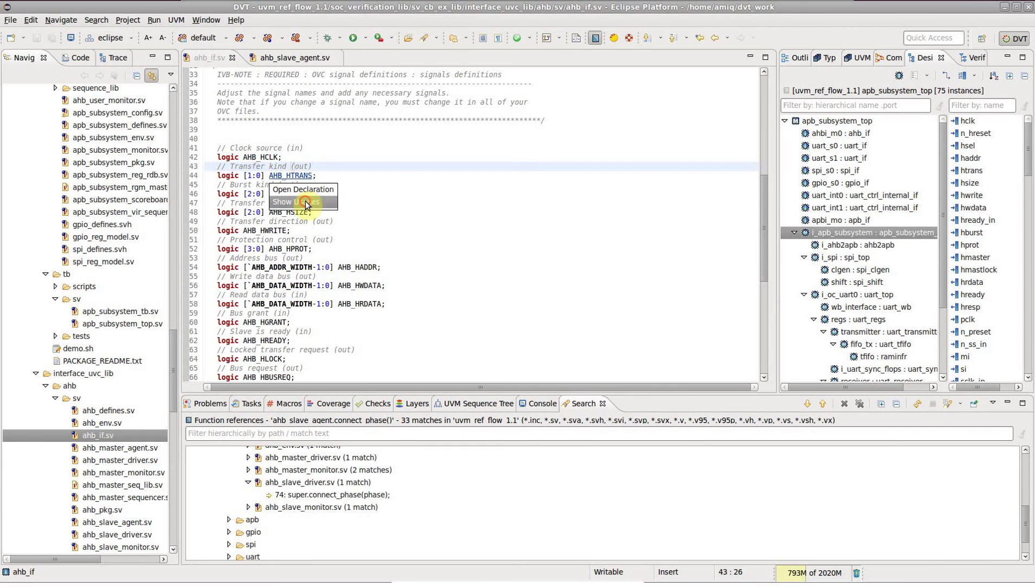
click(306, 202)
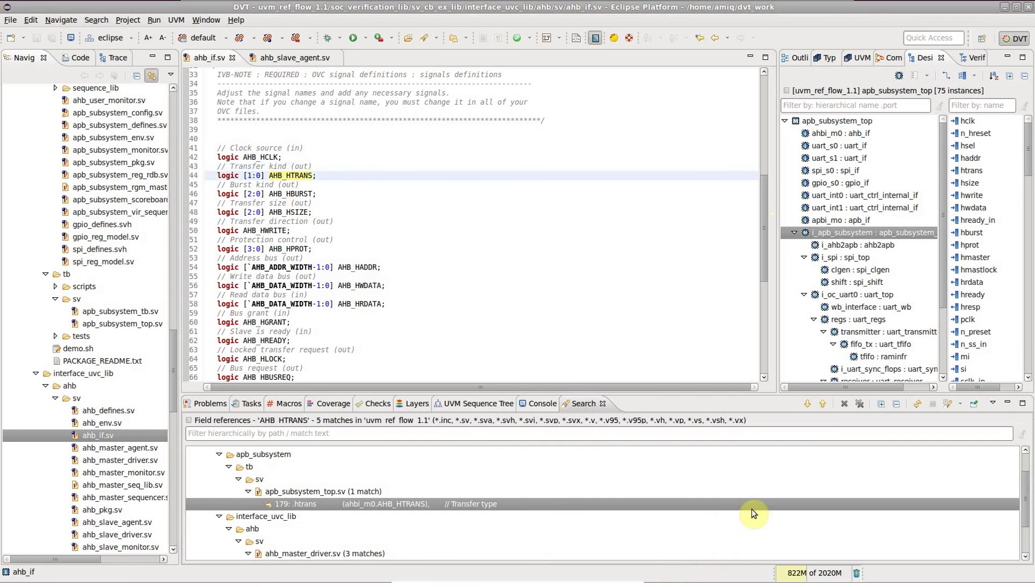
Step: Step through the AHB_HTRANS usages, ending at line 179 in apb_subsystem_top.sv
click(809, 407)
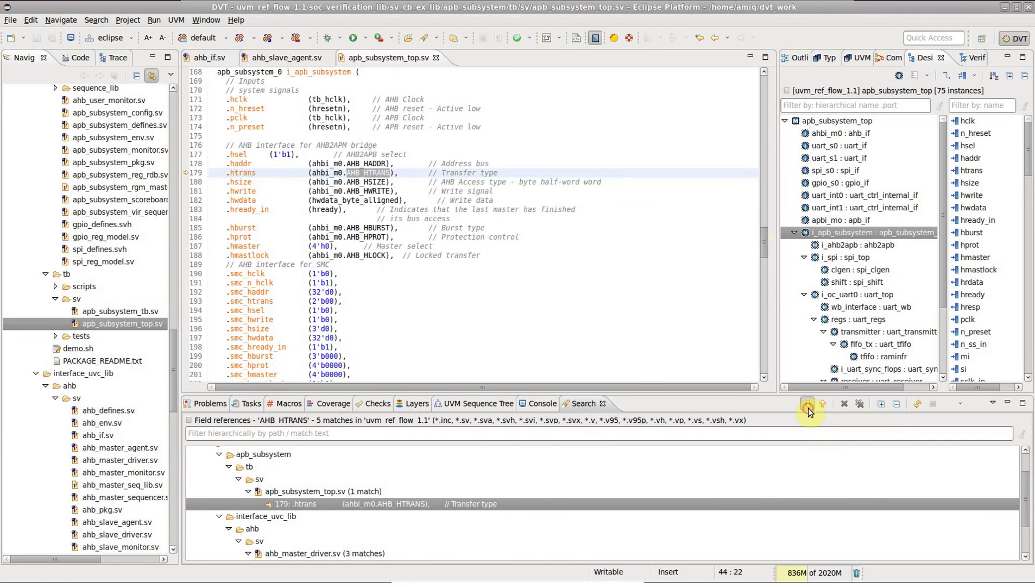
click(808, 407)
click(808, 408)
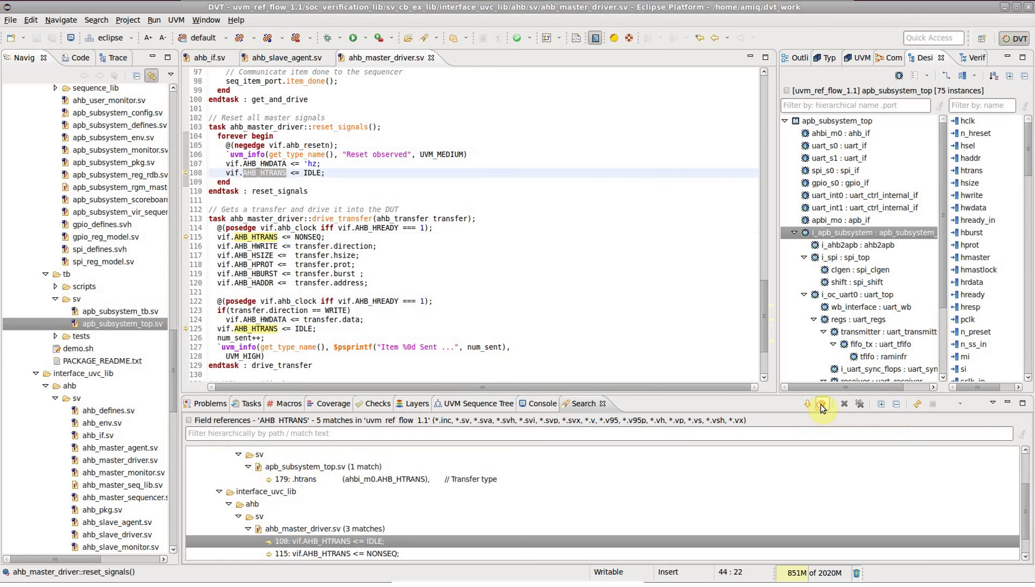
click(821, 403)
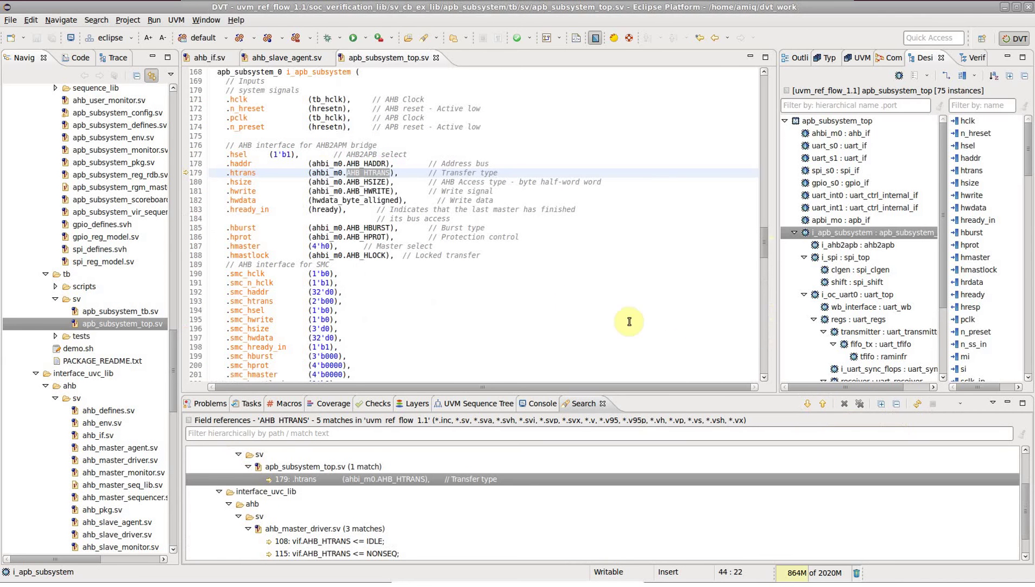
Step: In ahb_slave_agent.sv, open the driver field's type, ahb_slave_driver
click(285, 61)
scroll(485, 196, up, 4)
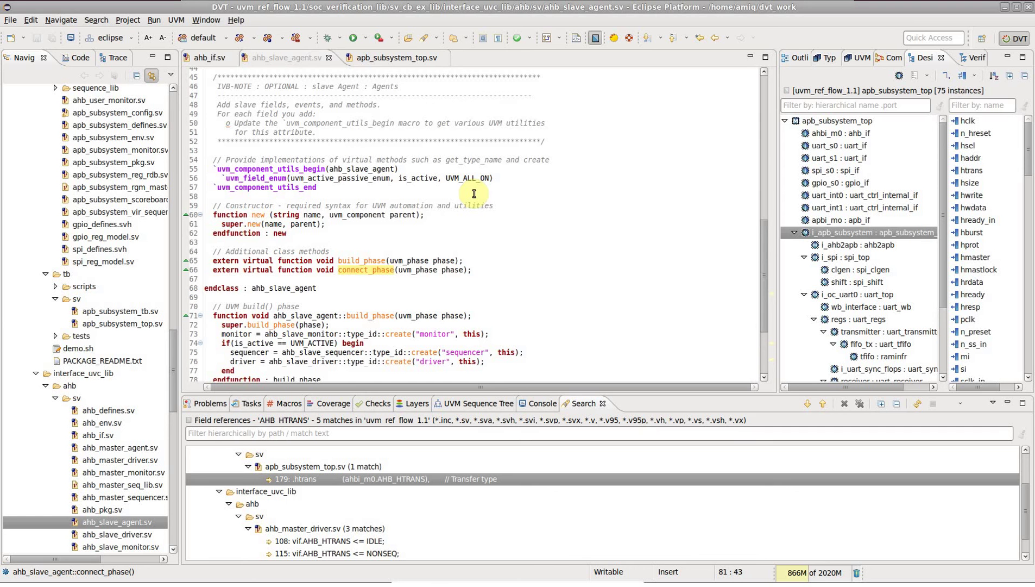
scroll(463, 197, up, 3)
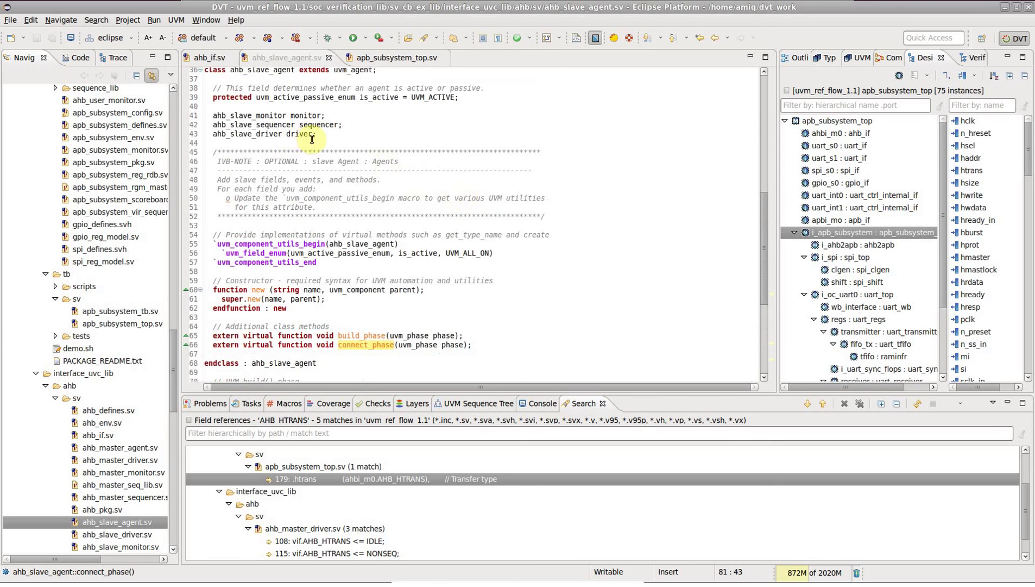
key(ctrl)
click(312, 160)
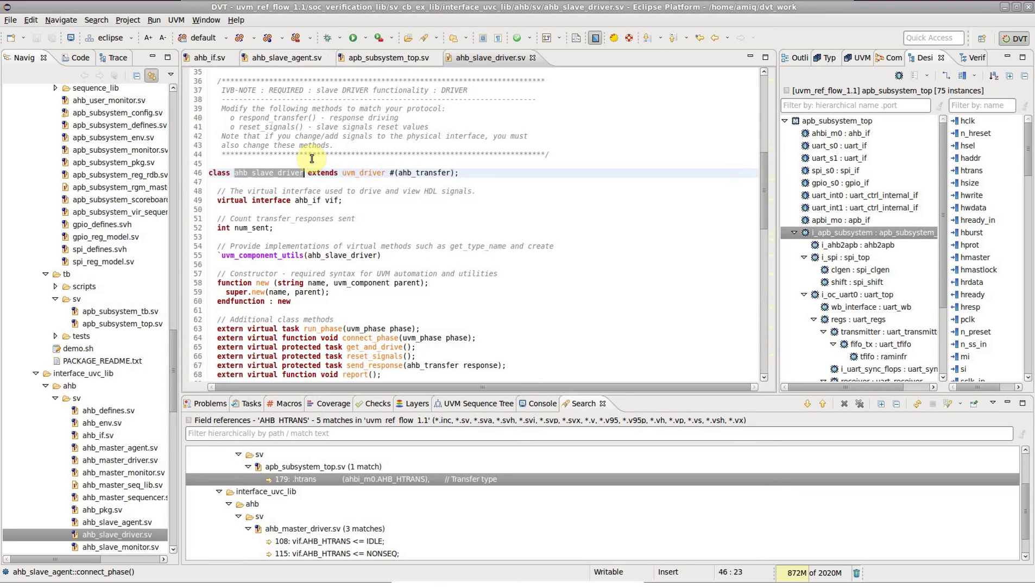
Step: Open the i_apb_subsystem module declaration in apb_subsystem_0.v, then return to ahb_slave_agent.sv
double_click(892, 231)
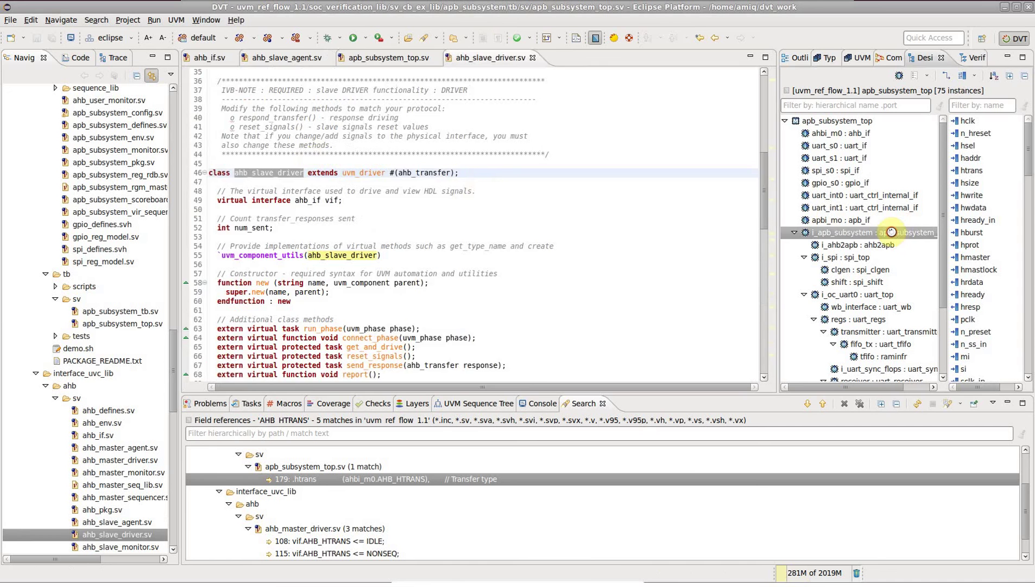
click(830, 233)
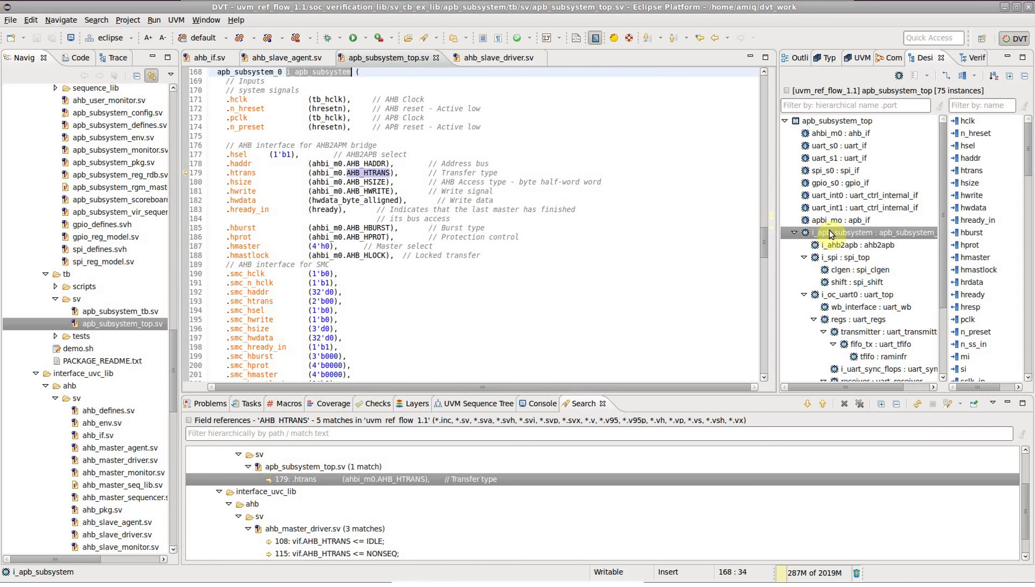
ctrl+click(311, 72)
click(316, 86)
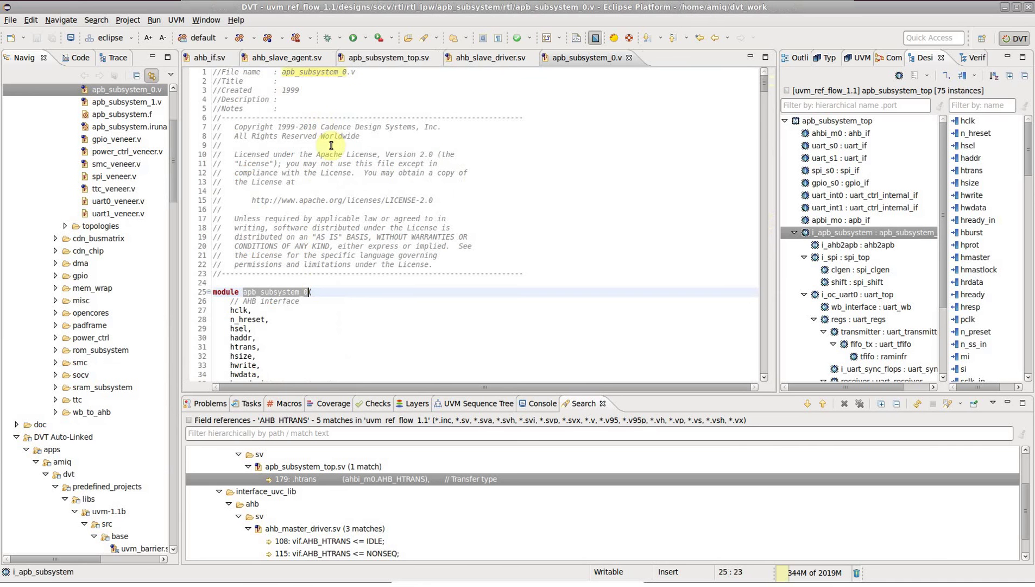
mouse_move(285, 58)
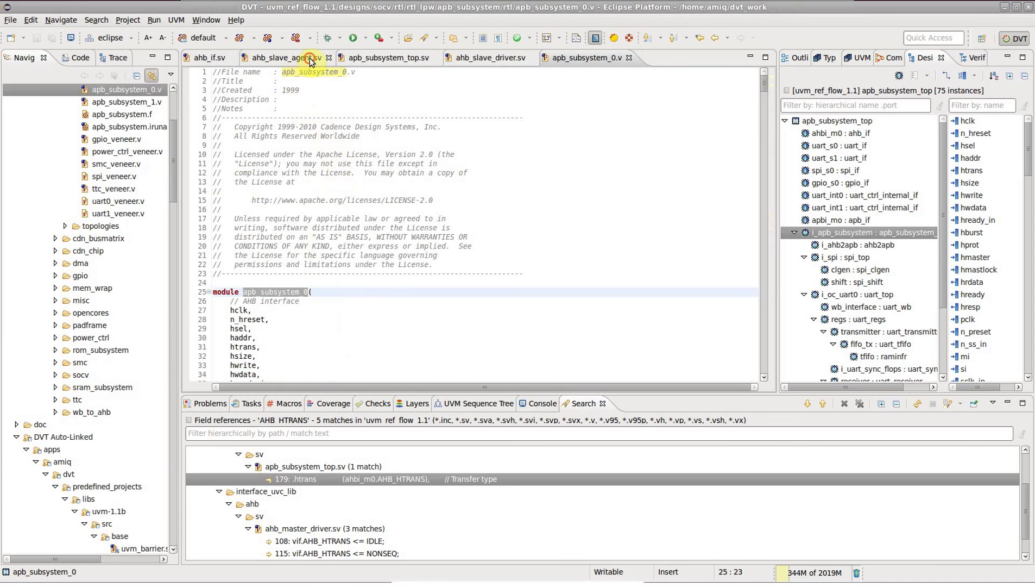
click(311, 61)
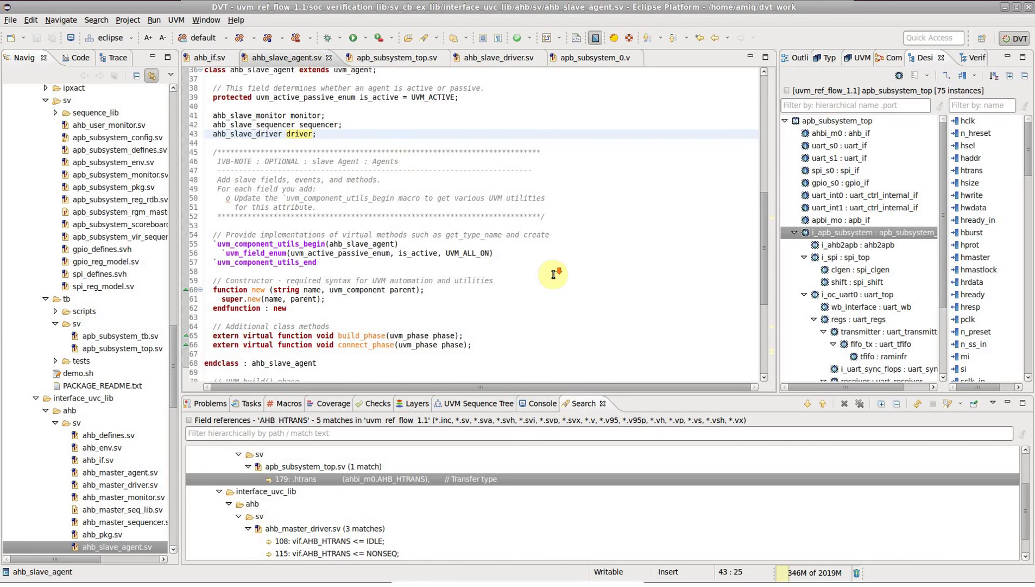
scroll(554, 273, down, 2)
scroll(554, 274, down, 1)
scroll(554, 274, down, 1)
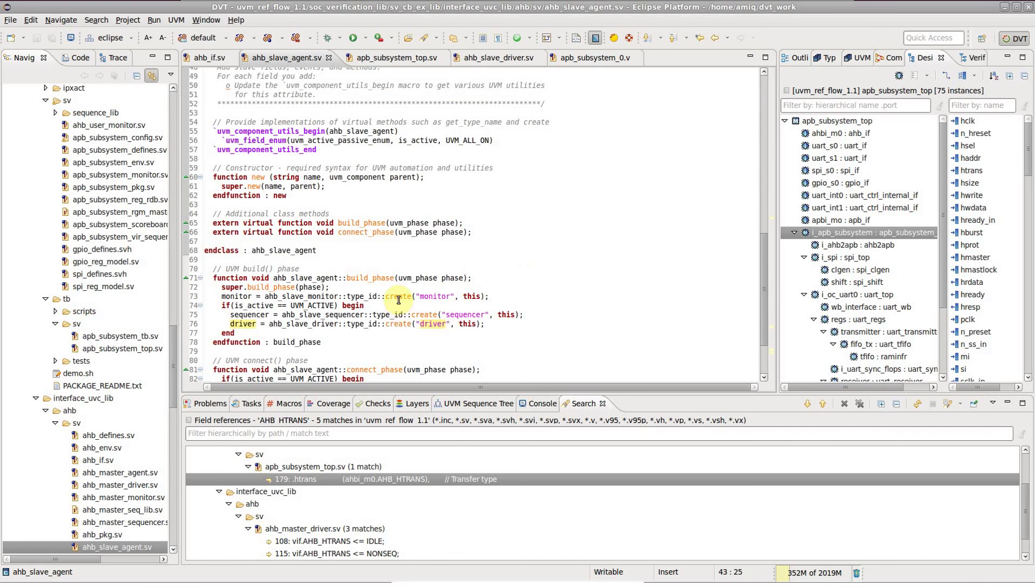
Step: Open create's return type, ahb_slave_monitor, then go back to ahb_slave_agent.sv
key(ctrl)
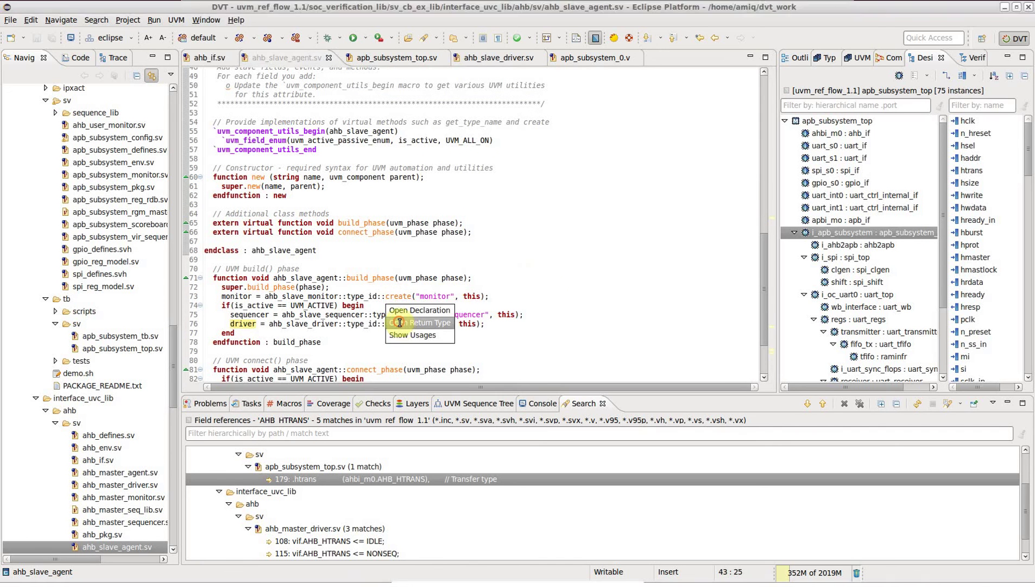
click(400, 324)
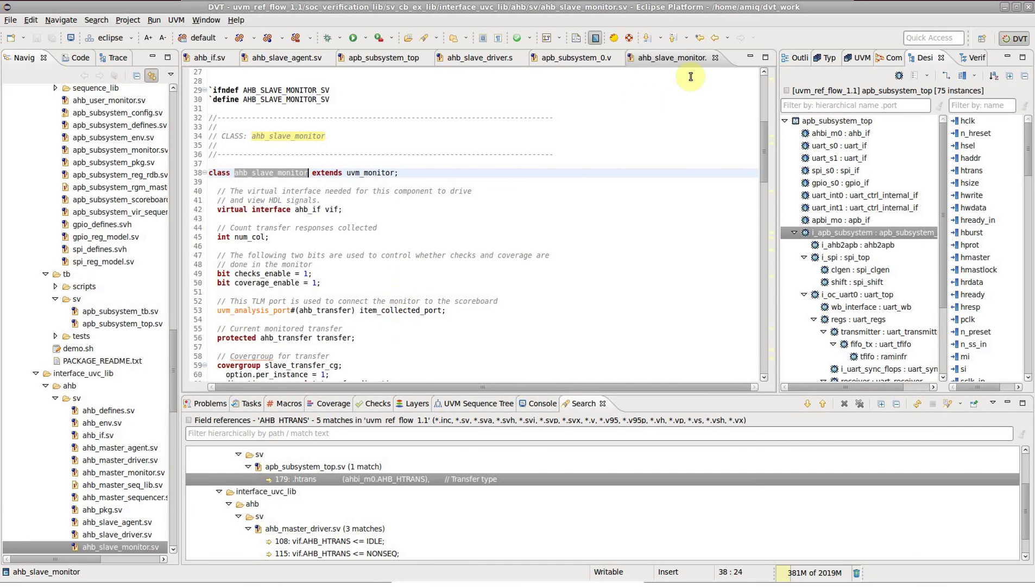
click(714, 38)
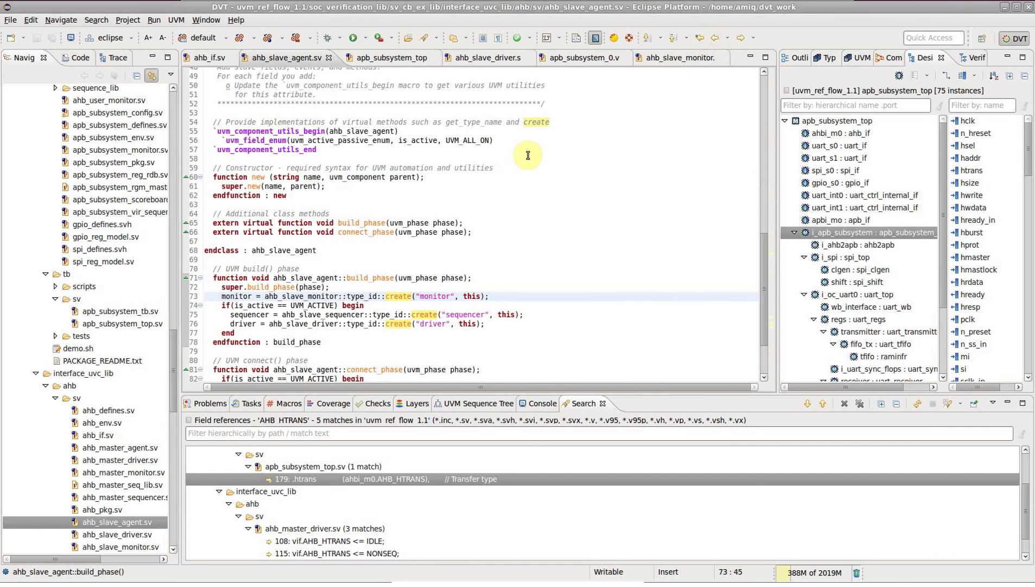
Step: Jump to the connect_phase implementation, then to the build_phase implementation at line 71
key(ctrl)
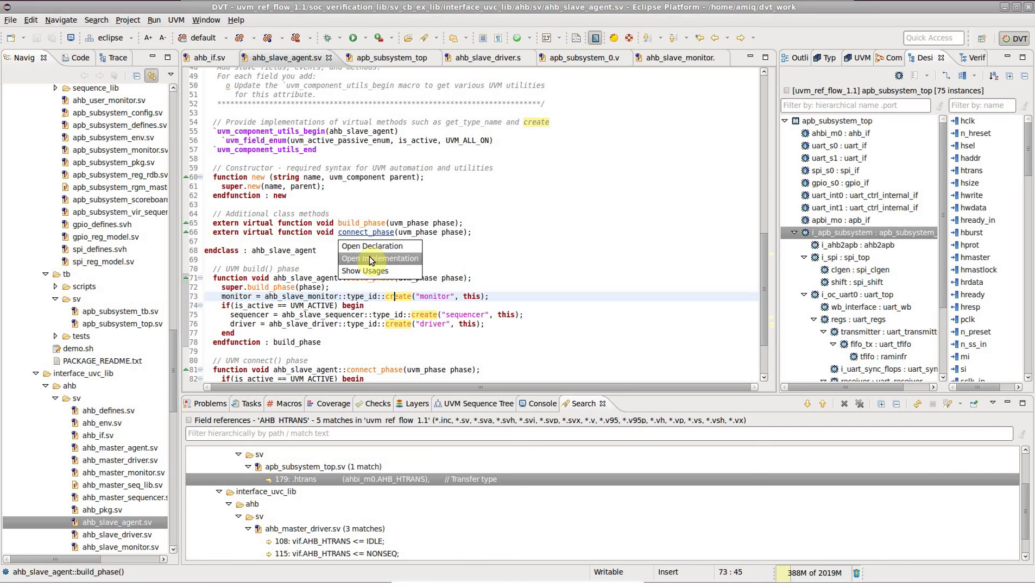
click(370, 258)
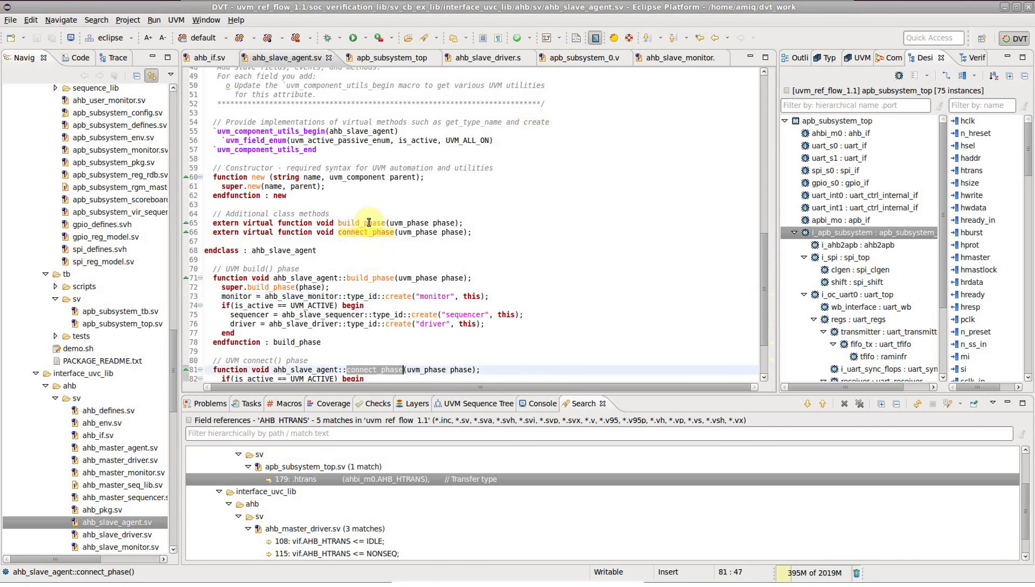
key(ctrl)
click(373, 249)
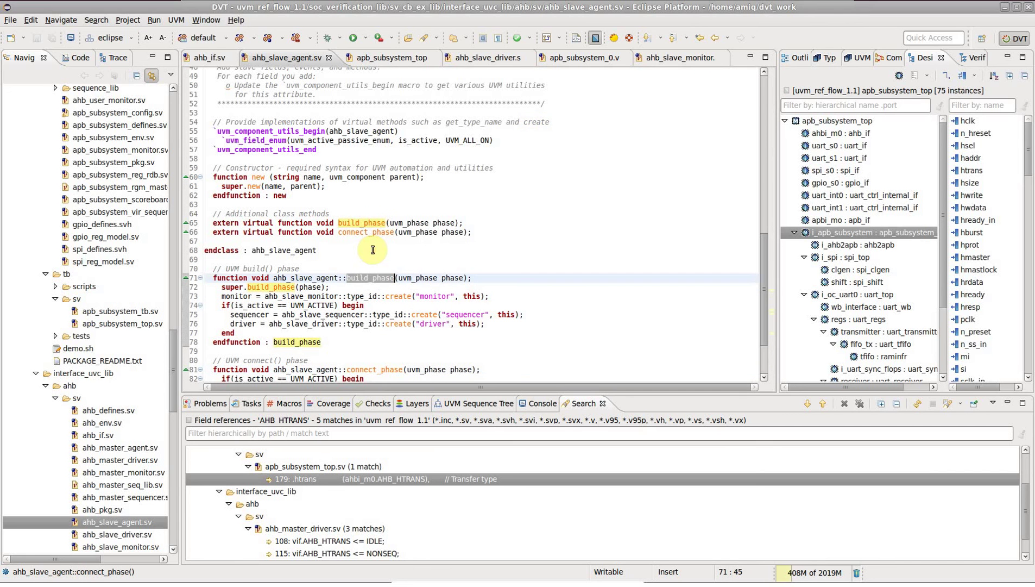
scroll(389, 269, down, 1)
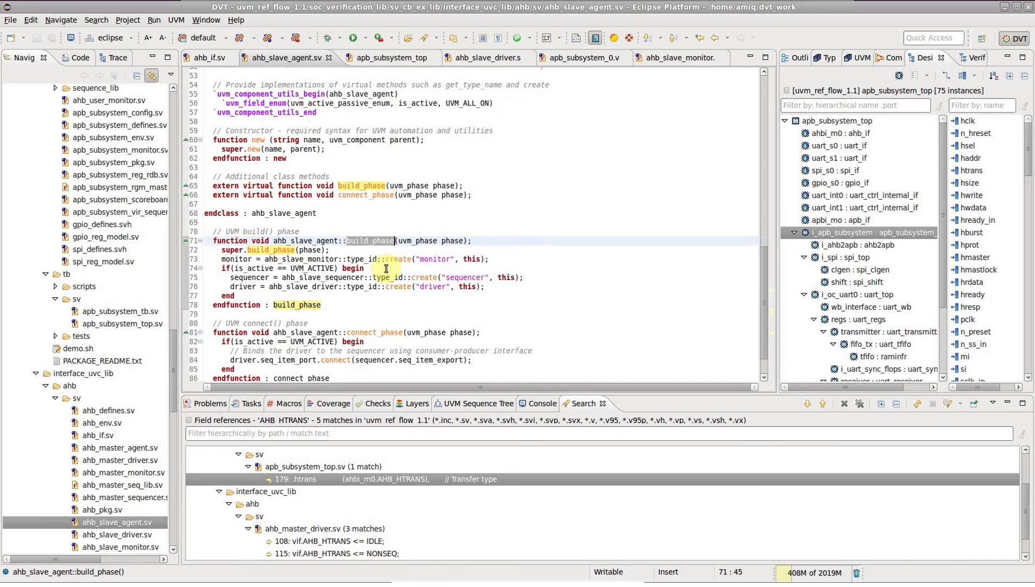